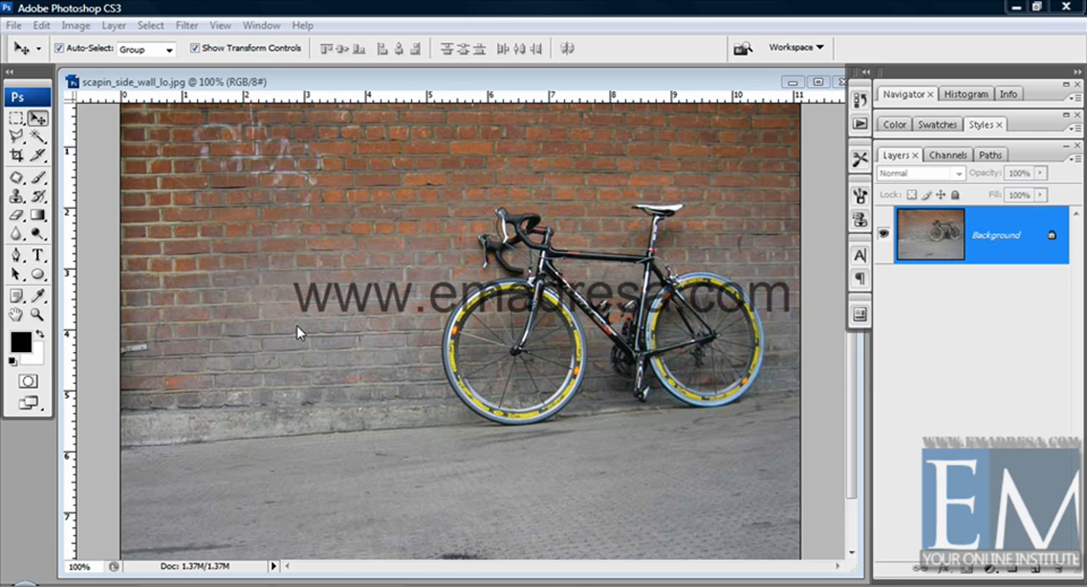
Open the Clone Source settings and use the Clone Stamp tool to sample the bicycle's handlebar as the first source
{"action": "left_click", "coordinate": [298, 327]}
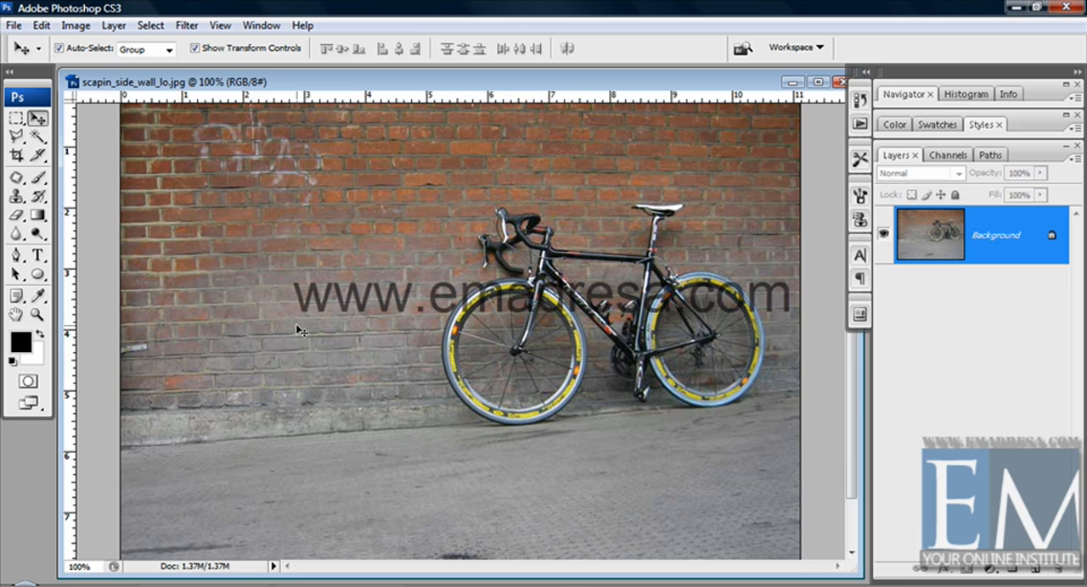
{"action": "left_click", "coordinate": [860, 222]}
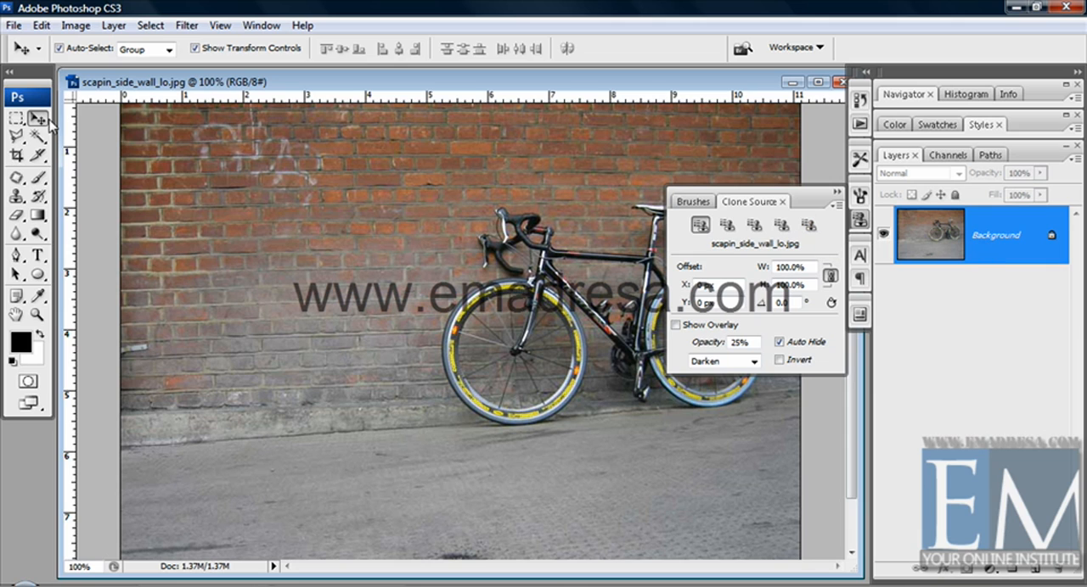
{"action": "left_click", "coordinate": [24, 198]}
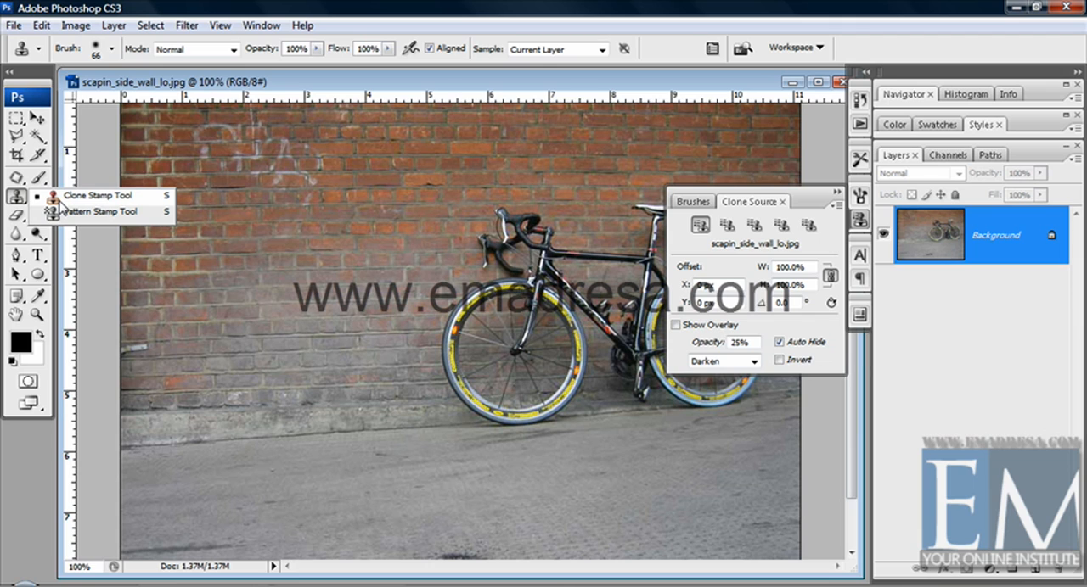
{"action": "left_click", "coordinate": [59, 199]}
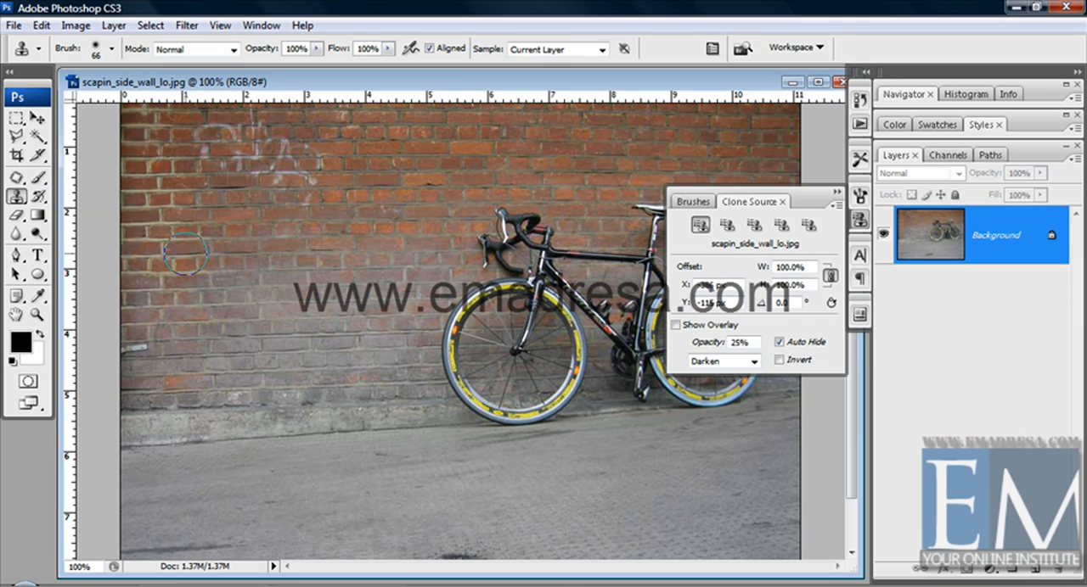
{"action": "key", "text": "alt+s"}
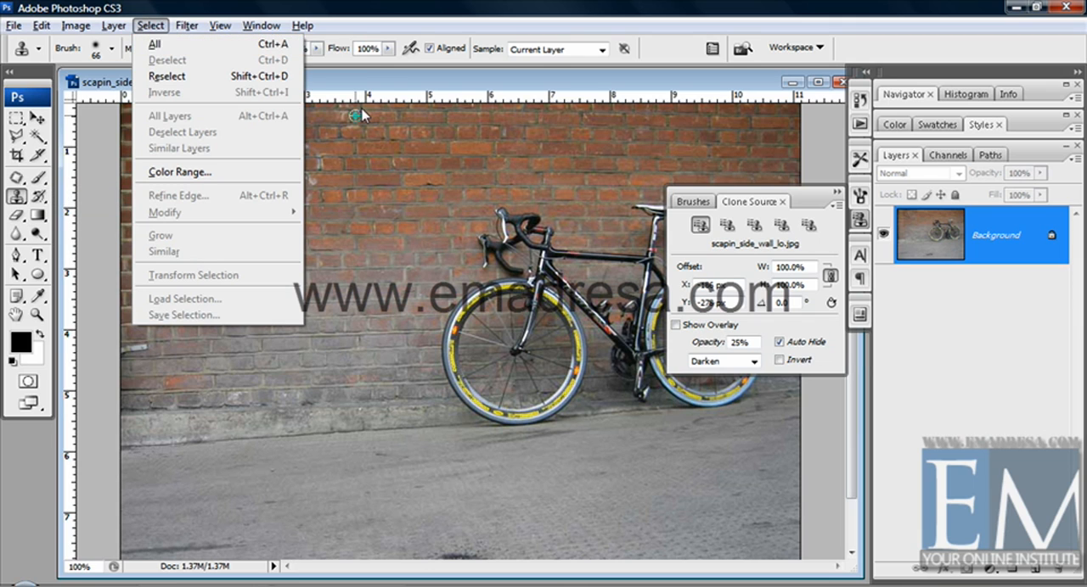
{"action": "left_click", "coordinate": [381, 75]}
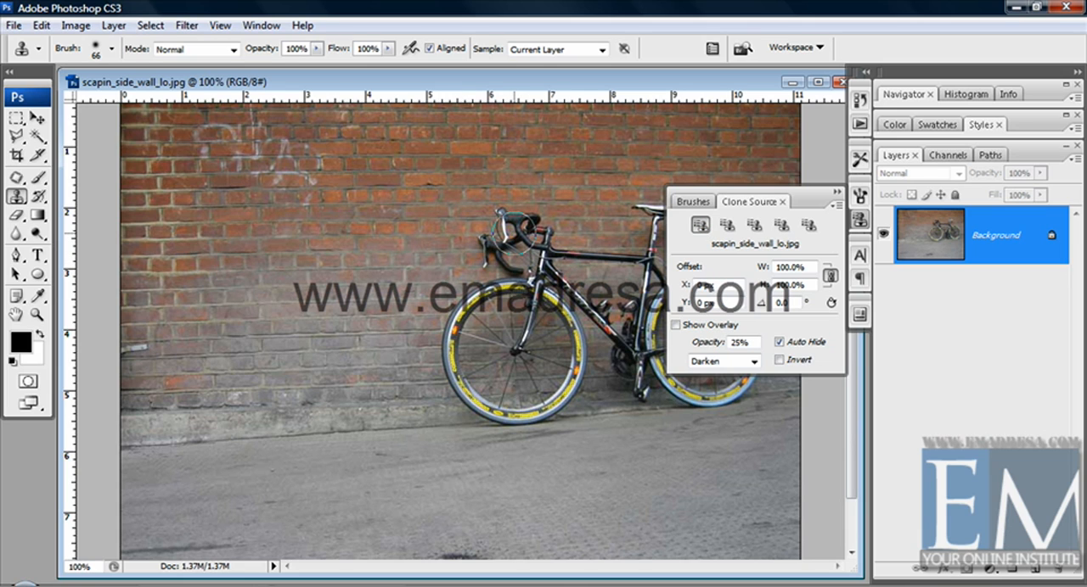
Store clone sources two to five from the graffiti, the front wheel, the base of the wall and the bicycle seat
{"action": "left_click", "coordinate": [726, 225]}
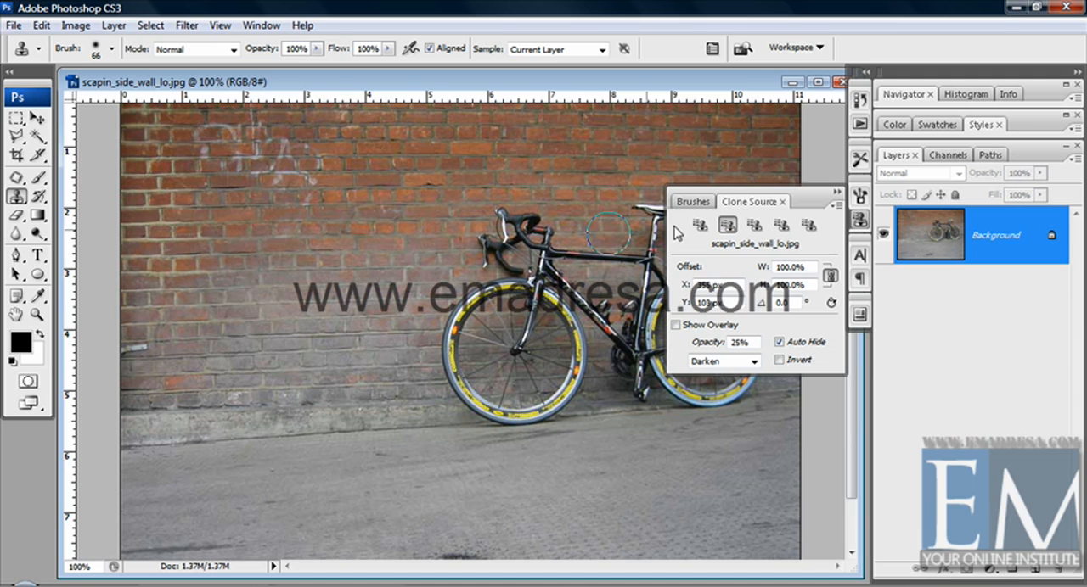
{"action": "left_click", "coordinate": [756, 226]}
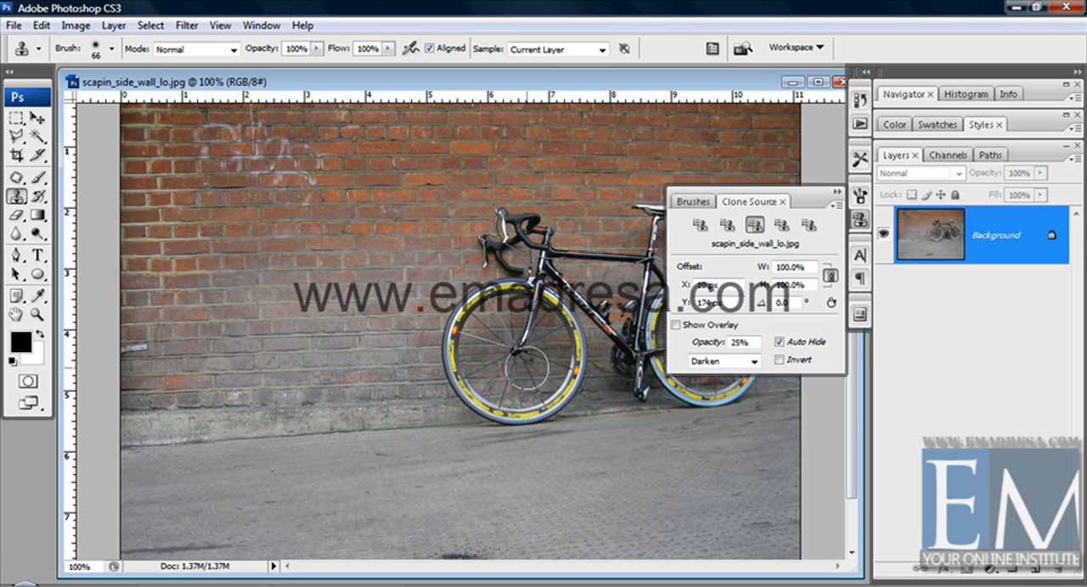
{"action": "left_click", "coordinate": [781, 225]}
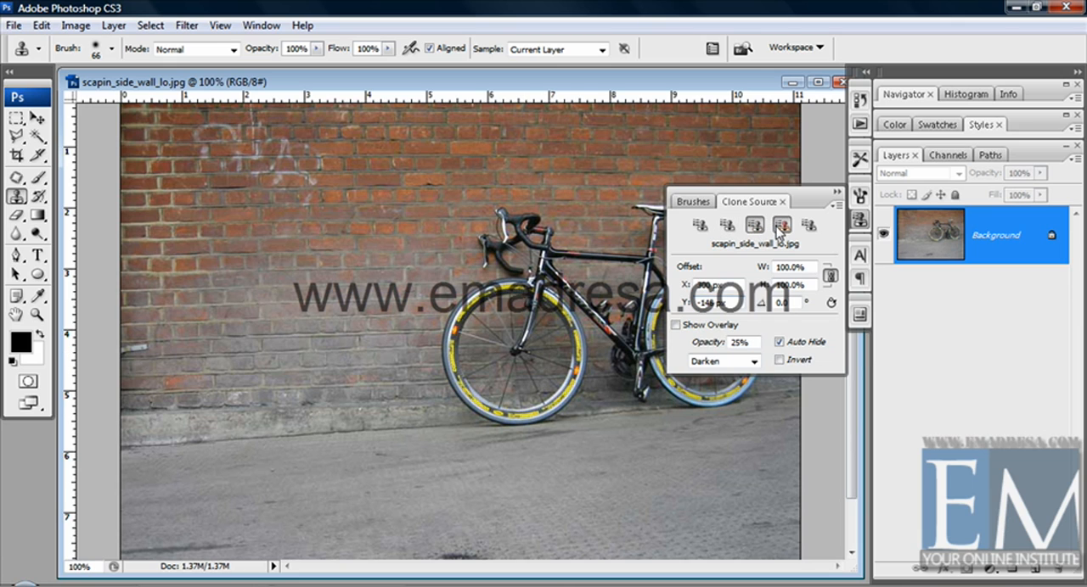
{"action": "left_click", "coordinate": [175, 435], "text": "alt"}
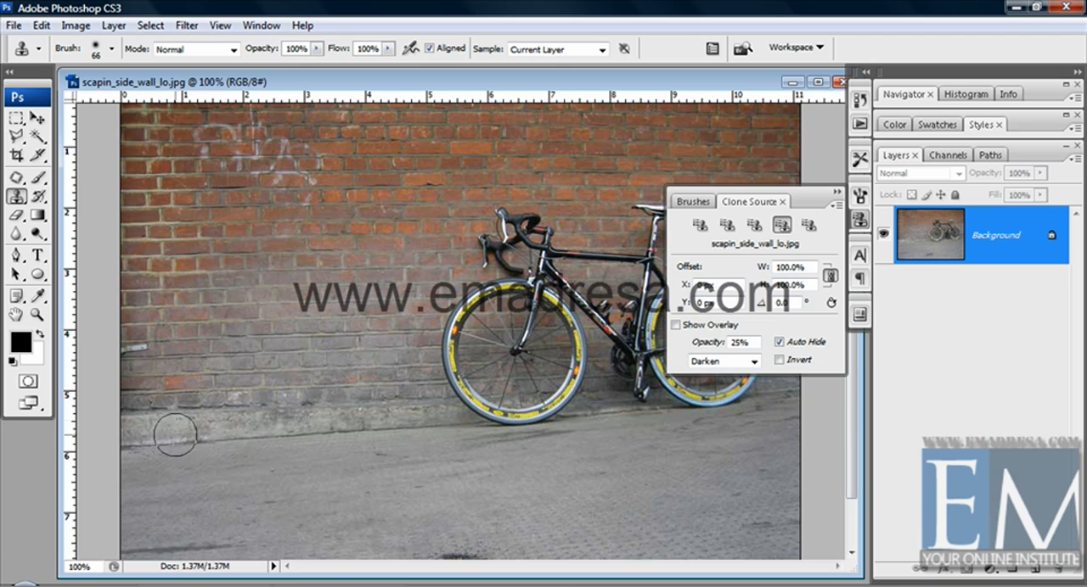
{"action": "left_click", "coordinate": [808, 225]}
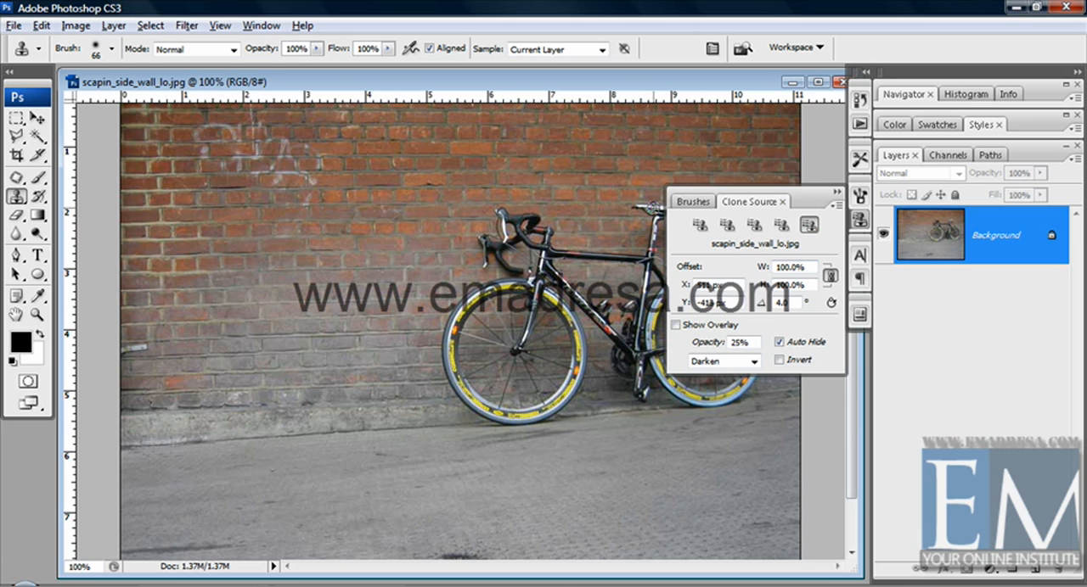
{"action": "left_click", "coordinate": [649, 208], "text": "alt"}
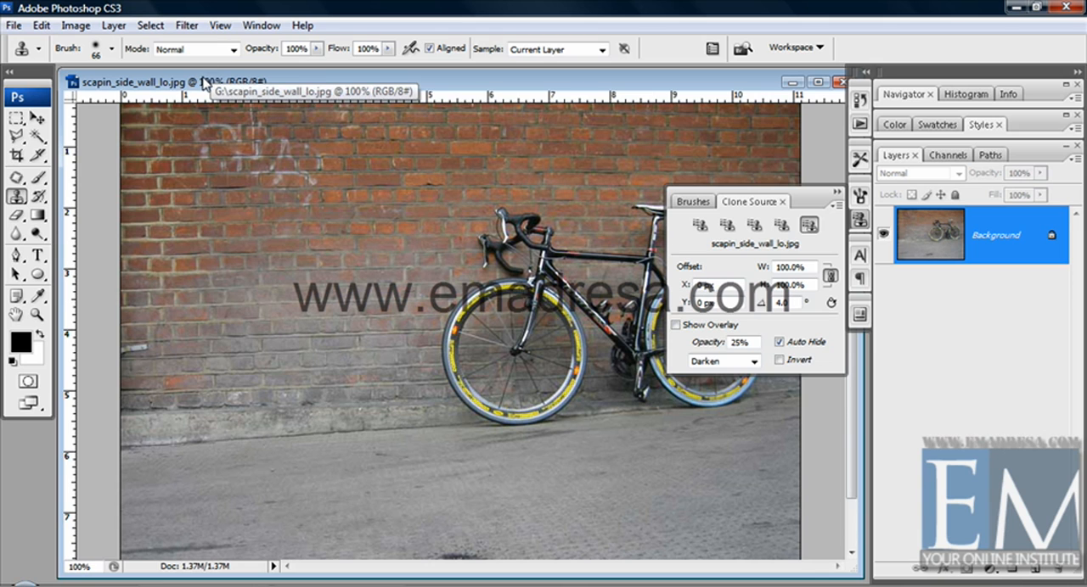
Show the blank Untitled-1 document enlarged at 100% and ready the Clone Stamp tool on the first clone source
{"action": "left_click_drag", "start_coordinate": [204, 82], "coordinate": [164, 89]}
{"action": "left_click", "coordinate": [176, 94]}
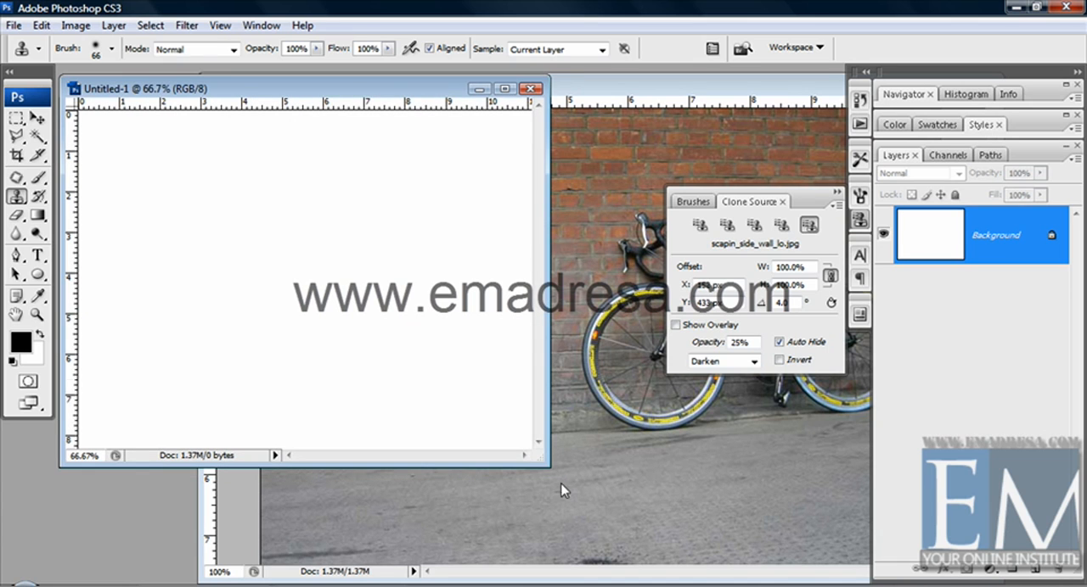
{"action": "left_click_drag", "start_coordinate": [548, 464], "coordinate": [855, 569]}
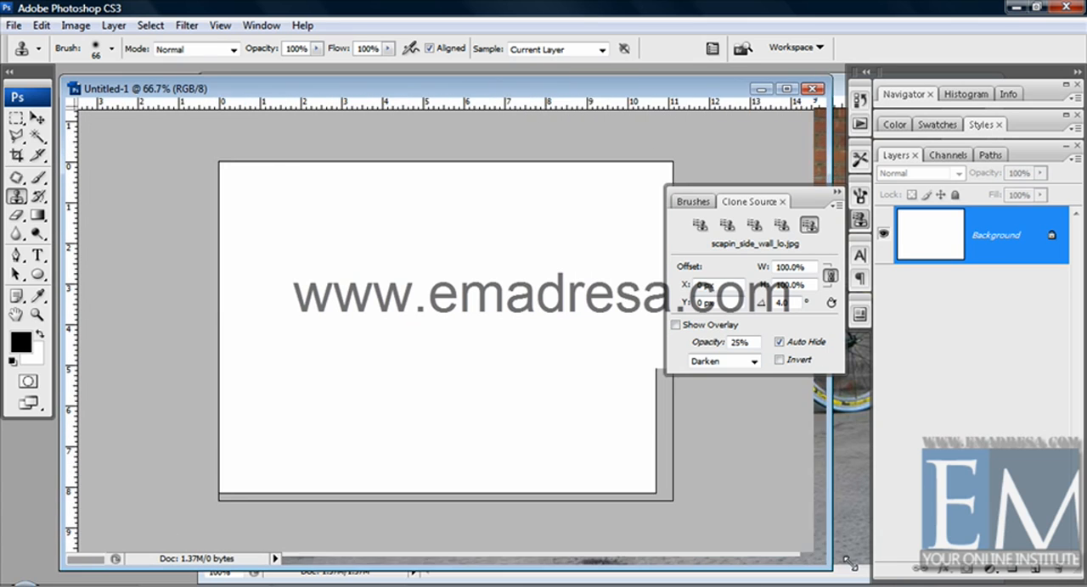
{"action": "left_click", "coordinate": [37, 314]}
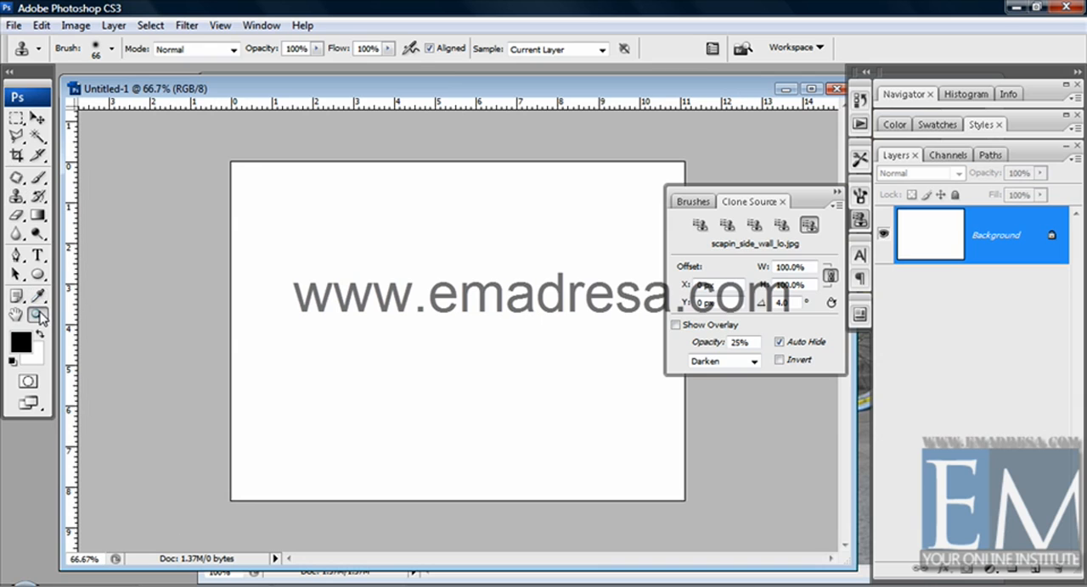
{"action": "left_click", "coordinate": [318, 49]}
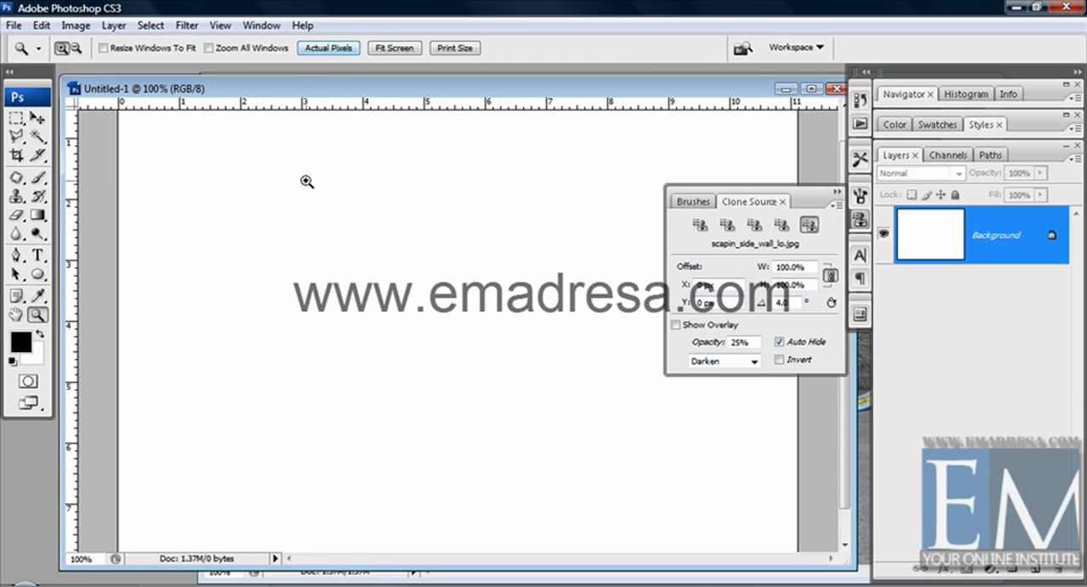
{"action": "left_click", "coordinate": [700, 226]}
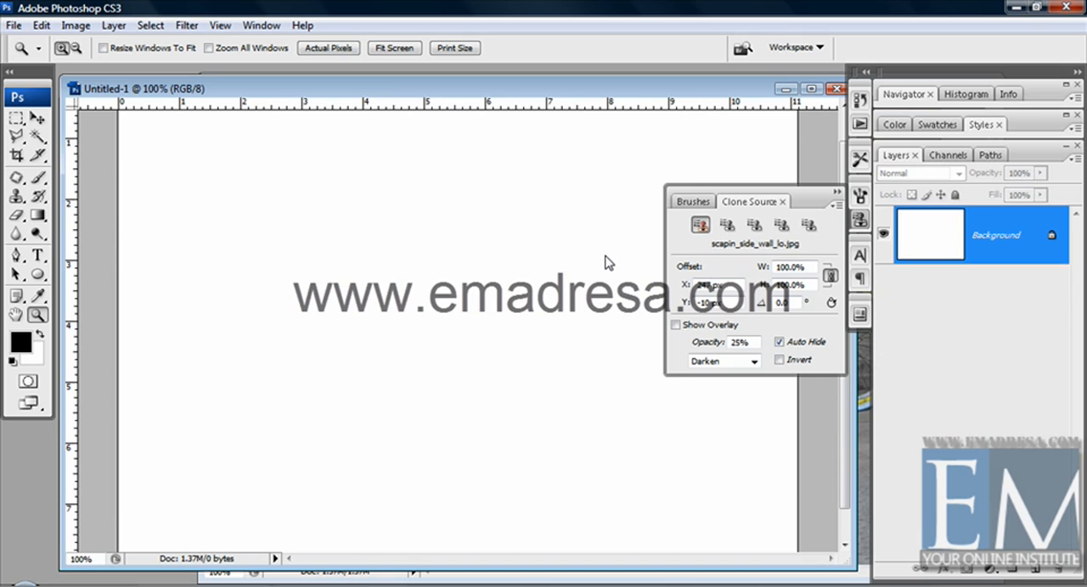
{"action": "left_click", "coordinate": [15, 197]}
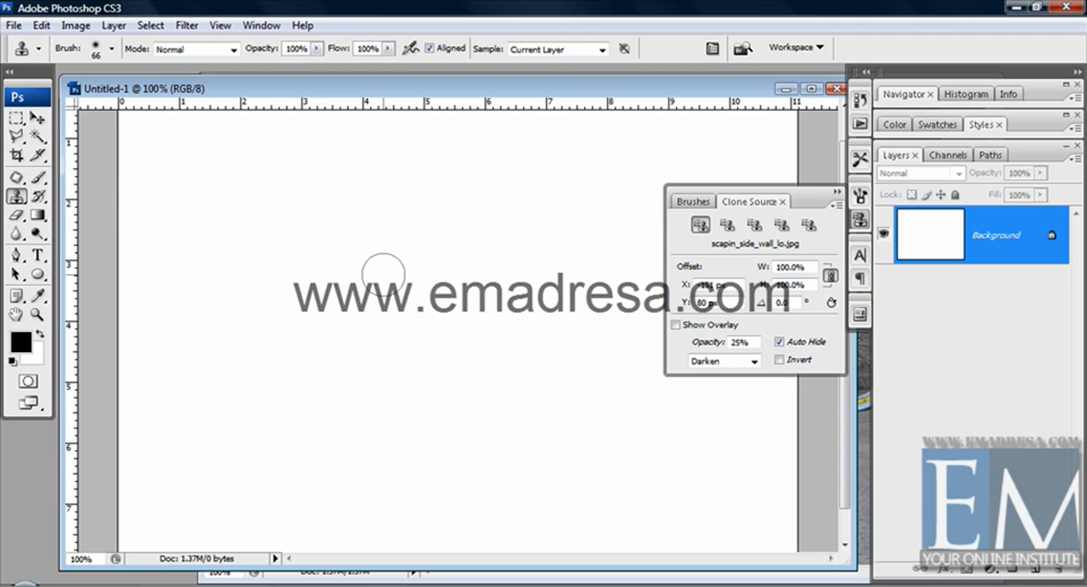
Try painting on the blank canvas from the first, second and third clone sources, undoing each stroke
{"action": "mouse_move", "coordinate": [381, 271]}
{"action": "left_mouse_down"}
{"action": "mouse_move", "coordinate": [406, 275]}
{"action": "mouse_move", "coordinate": [379, 293]}
{"action": "mouse_move", "coordinate": [400, 328]}
{"action": "mouse_move", "coordinate": [477, 273]}
{"action": "mouse_move", "coordinate": [422, 260]}
{"action": "mouse_move", "coordinate": [534, 278]}
{"action": "mouse_move", "coordinate": [543, 313]}
{"action": "mouse_move", "coordinate": [484, 287]}
{"action": "mouse_move", "coordinate": [532, 262]}
{"action": "mouse_move", "coordinate": [507, 249]}
{"action": "mouse_move", "coordinate": [539, 261]}
{"action": "mouse_move", "coordinate": [427, 344]}
{"action": "mouse_move", "coordinate": [420, 354]}
{"action": "mouse_move", "coordinate": [458, 370]}
{"action": "mouse_move", "coordinate": [372, 329]}
{"action": "mouse_move", "coordinate": [337, 348]}
{"action": "mouse_move", "coordinate": [425, 368]}
{"action": "left_mouse_up"}
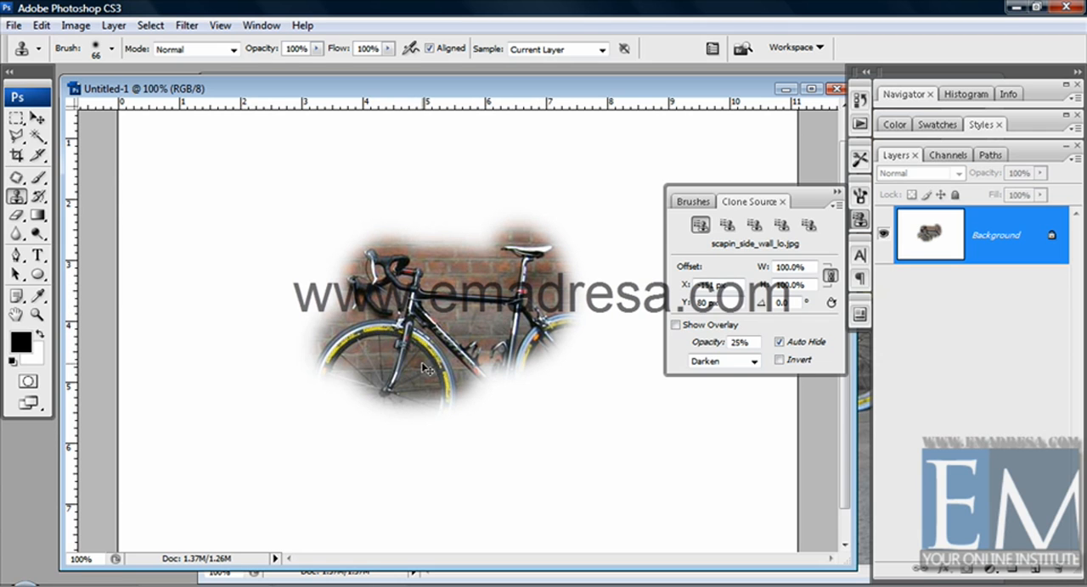
{"action": "key", "text": "ctrl+z"}
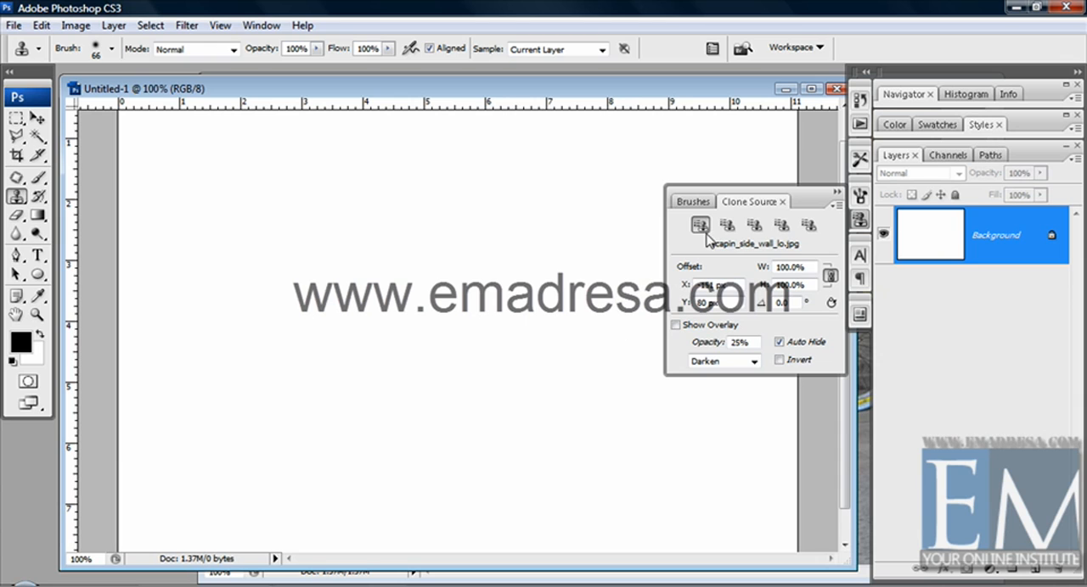
{"action": "left_click", "coordinate": [727, 225]}
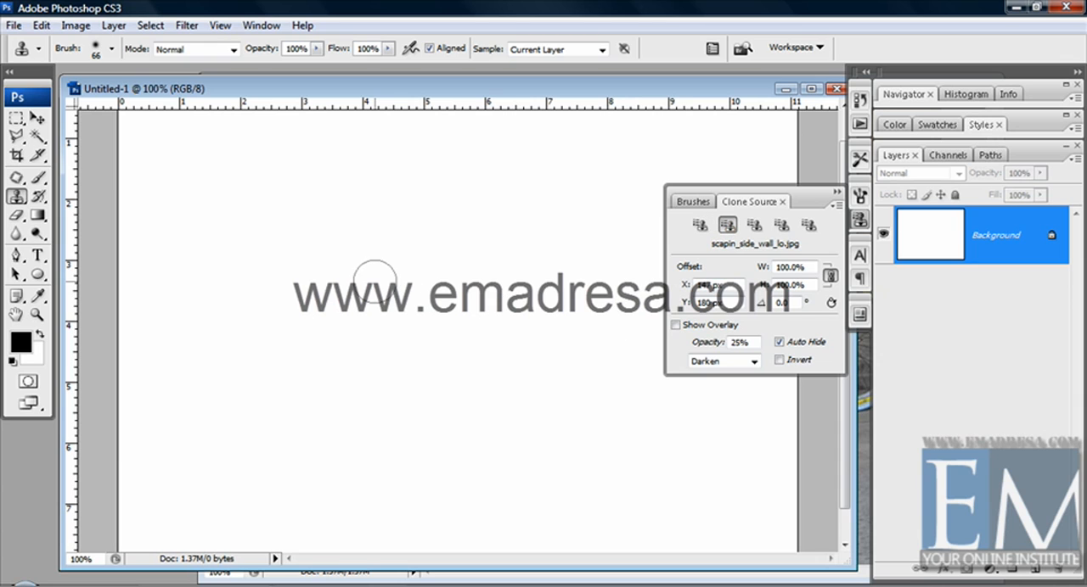
{"action": "mouse_move", "coordinate": [376, 280]}
{"action": "left_mouse_down"}
{"action": "mouse_move", "coordinate": [342, 246]}
{"action": "mouse_move", "coordinate": [423, 272]}
{"action": "mouse_move", "coordinate": [442, 257]}
{"action": "mouse_move", "coordinate": [349, 244]}
{"action": "mouse_move", "coordinate": [317, 263]}
{"action": "mouse_move", "coordinate": [291, 237]}
{"action": "mouse_move", "coordinate": [267, 247]}
{"action": "mouse_move", "coordinate": [254, 272]}
{"action": "mouse_move", "coordinate": [257, 342]}
{"action": "mouse_move", "coordinate": [271, 326]}
{"action": "mouse_move", "coordinate": [280, 374]}
{"action": "mouse_move", "coordinate": [293, 304]}
{"action": "mouse_move", "coordinate": [312, 325]}
{"action": "mouse_move", "coordinate": [388, 350]}
{"action": "mouse_move", "coordinate": [325, 297]}
{"action": "mouse_move", "coordinate": [430, 314]}
{"action": "mouse_move", "coordinate": [457, 298]}
{"action": "mouse_move", "coordinate": [471, 244]}
{"action": "mouse_move", "coordinate": [505, 219]}
{"action": "mouse_move", "coordinate": [423, 274]}
{"action": "mouse_move", "coordinate": [488, 272]}
{"action": "mouse_move", "coordinate": [387, 364]}
{"action": "mouse_move", "coordinate": [224, 405]}
{"action": "mouse_move", "coordinate": [331, 382]}
{"action": "left_mouse_up"}
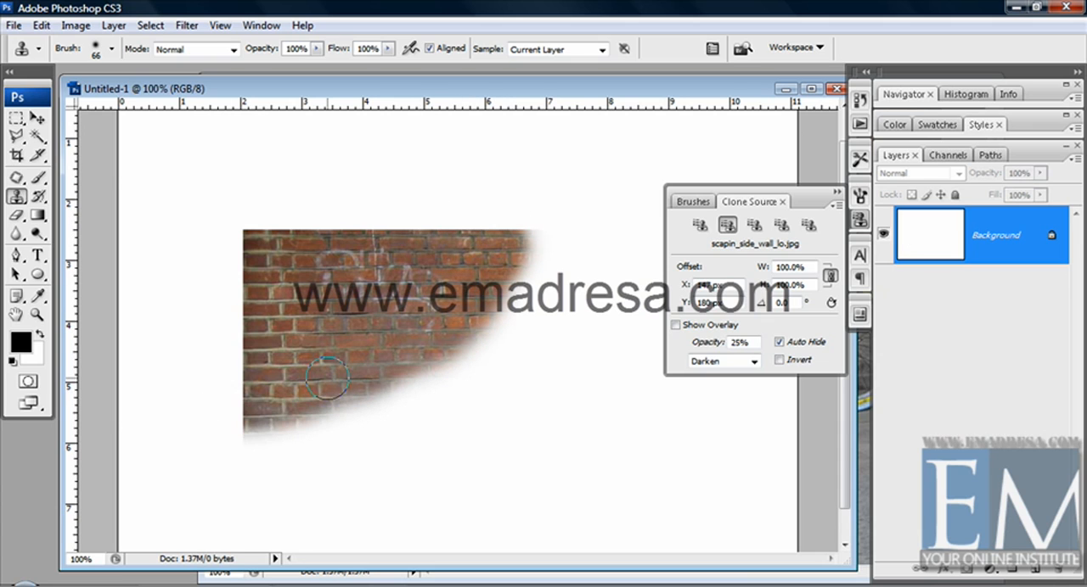
{"action": "key", "text": "ctrl+z"}
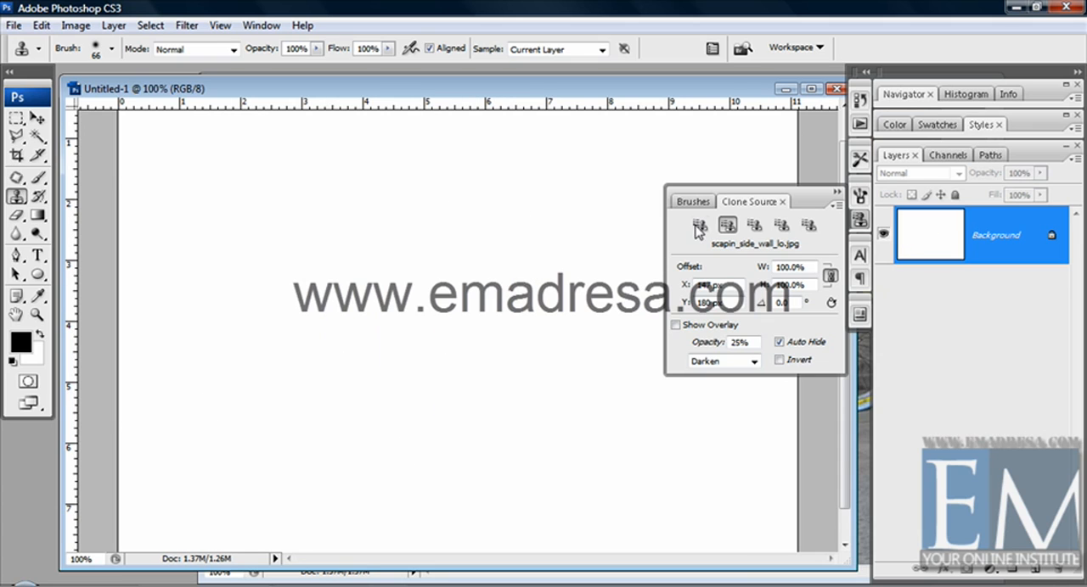
{"action": "left_click", "coordinate": [753, 224]}
{"action": "mouse_move", "coordinate": [410, 245]}
{"action": "left_mouse_down"}
{"action": "mouse_move", "coordinate": [416, 268]}
{"action": "mouse_move", "coordinate": [396, 243]}
{"action": "mouse_move", "coordinate": [339, 237]}
{"action": "mouse_move", "coordinate": [335, 280]}
{"action": "mouse_move", "coordinate": [416, 288]}
{"action": "mouse_move", "coordinate": [357, 204]}
{"action": "mouse_move", "coordinate": [422, 326]}
{"action": "left_mouse_up"}
{"action": "key", "text": "ctrl+z"}
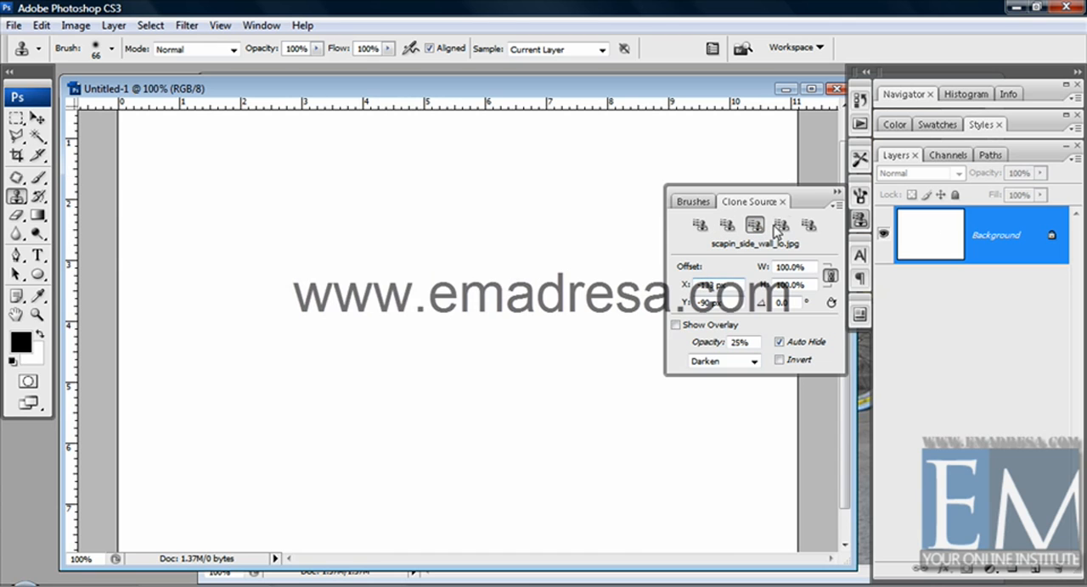
Try painting on the blank canvas from the fourth and fifth clone sources, undoing each stroke
{"action": "left_click", "coordinate": [779, 226]}
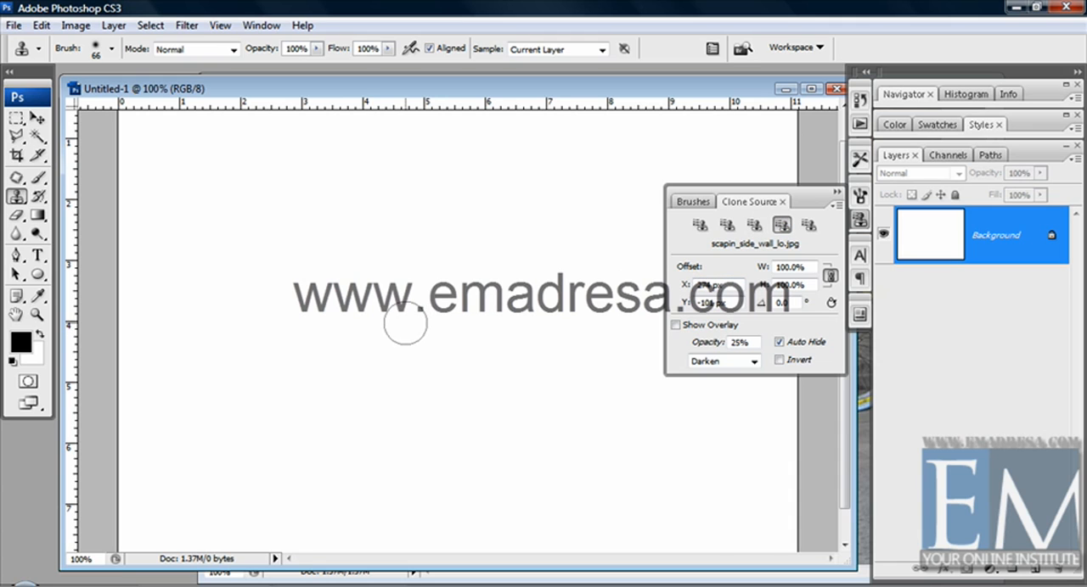
{"action": "mouse_move", "coordinate": [405, 324]}
{"action": "left_mouse_down"}
{"action": "mouse_move", "coordinate": [345, 320]}
{"action": "mouse_move", "coordinate": [352, 336]}
{"action": "mouse_move", "coordinate": [387, 278]}
{"action": "mouse_move", "coordinate": [491, 302]}
{"action": "mouse_move", "coordinate": [428, 252]}
{"action": "mouse_move", "coordinate": [466, 271]}
{"action": "mouse_move", "coordinate": [503, 311]}
{"action": "mouse_move", "coordinate": [489, 367]}
{"action": "mouse_move", "coordinate": [379, 354]}
{"action": "mouse_move", "coordinate": [475, 345]}
{"action": "mouse_move", "coordinate": [442, 347]}
{"action": "mouse_move", "coordinate": [374, 260]}
{"action": "mouse_move", "coordinate": [361, 268]}
{"action": "mouse_move", "coordinate": [371, 385]}
{"action": "left_mouse_up"}
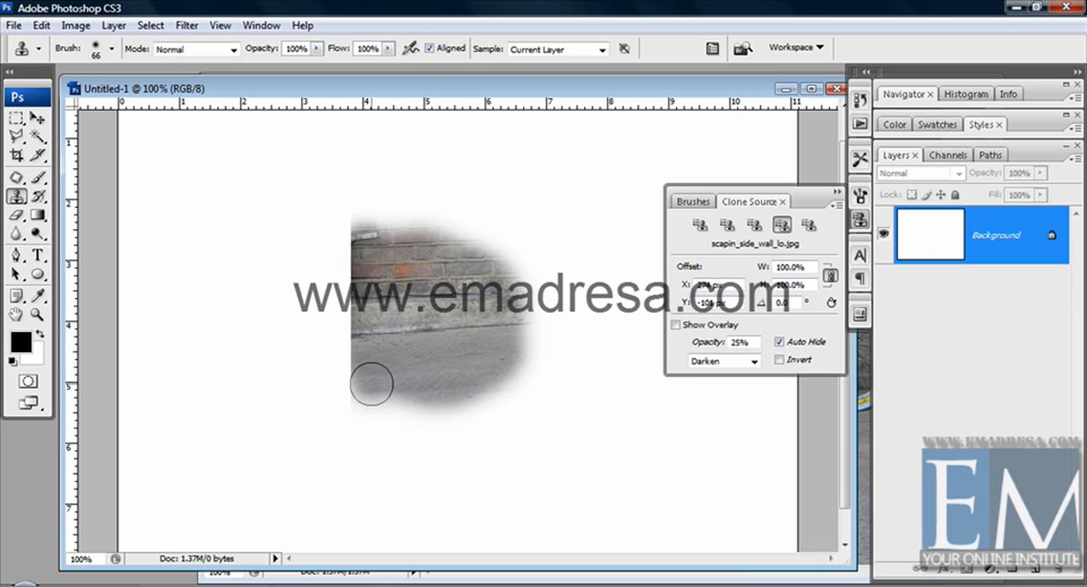
{"action": "key", "text": "ctrl+z"}
{"action": "left_click", "coordinate": [810, 227]}
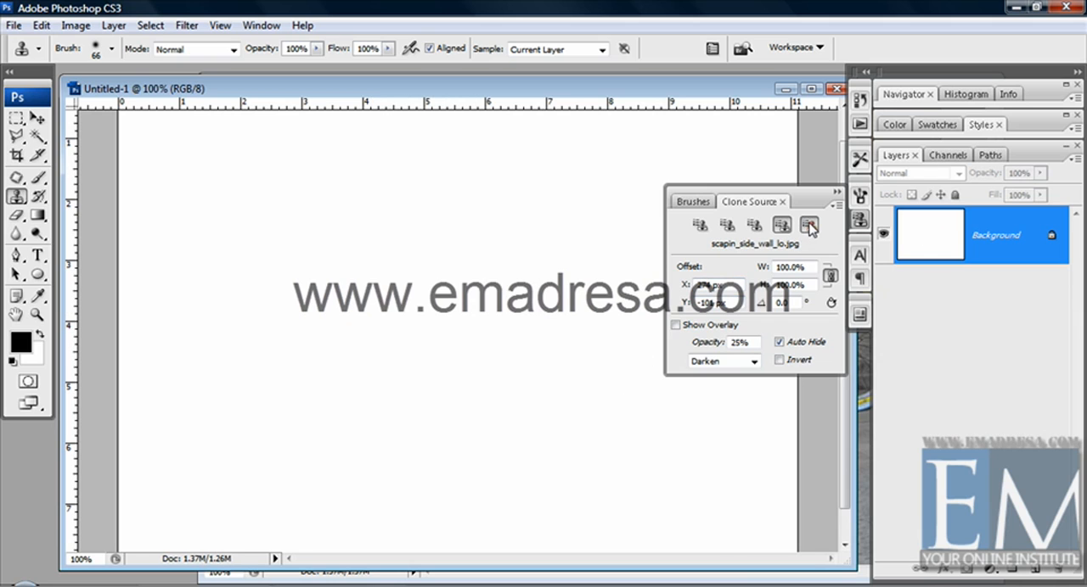
{"action": "mouse_move", "coordinate": [462, 307]}
{"action": "left_mouse_down"}
{"action": "mouse_move", "coordinate": [510, 327]}
{"action": "mouse_move", "coordinate": [518, 408]}
{"action": "mouse_move", "coordinate": [382, 348]}
{"action": "mouse_move", "coordinate": [306, 263]}
{"action": "mouse_move", "coordinate": [475, 323]}
{"action": "mouse_move", "coordinate": [546, 367]}
{"action": "mouse_move", "coordinate": [519, 424]}
{"action": "mouse_move", "coordinate": [462, 458]}
{"action": "mouse_move", "coordinate": [496, 456]}
{"action": "mouse_move", "coordinate": [390, 467]}
{"action": "mouse_move", "coordinate": [266, 388]}
{"action": "mouse_move", "coordinate": [318, 382]}
{"action": "left_mouse_up"}
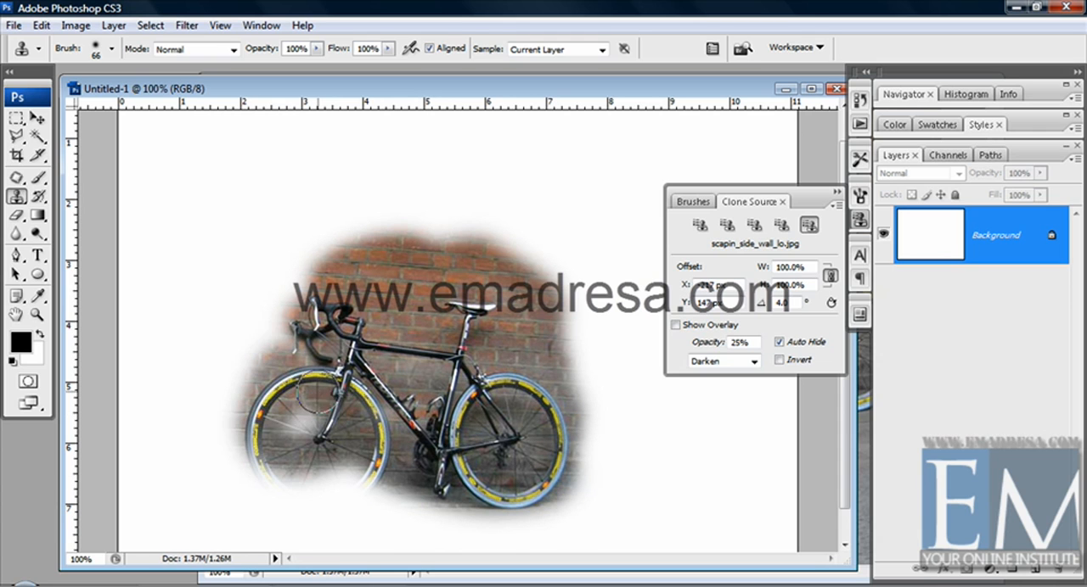
{"action": "key", "text": "ctrl+z"}
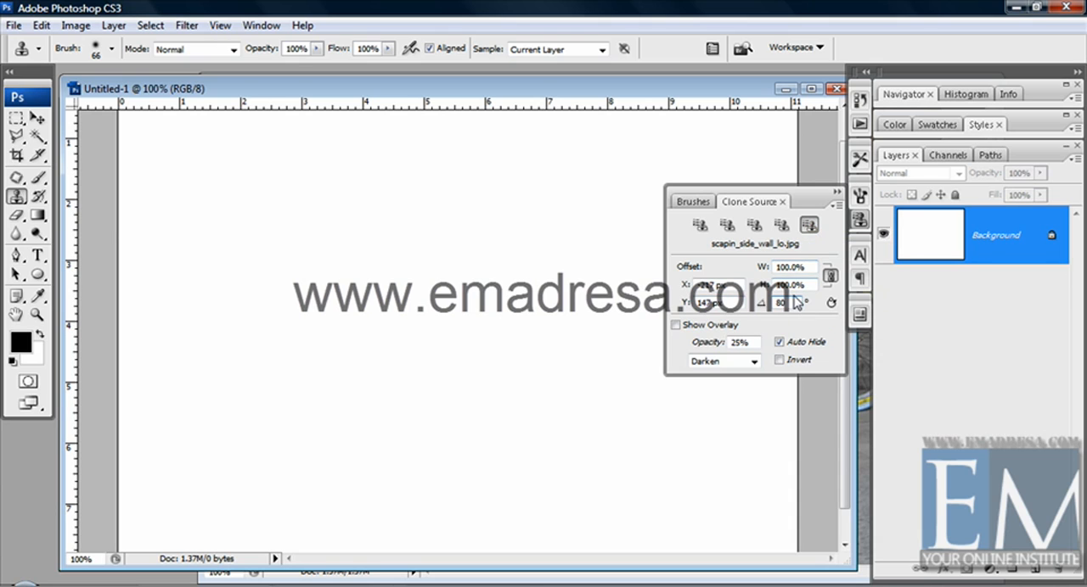
Set the fifth clone source's rotation to 80°, then try painting the rotated bicycle on the canvas and undo it
{"action": "left_click", "coordinate": [781, 228]}
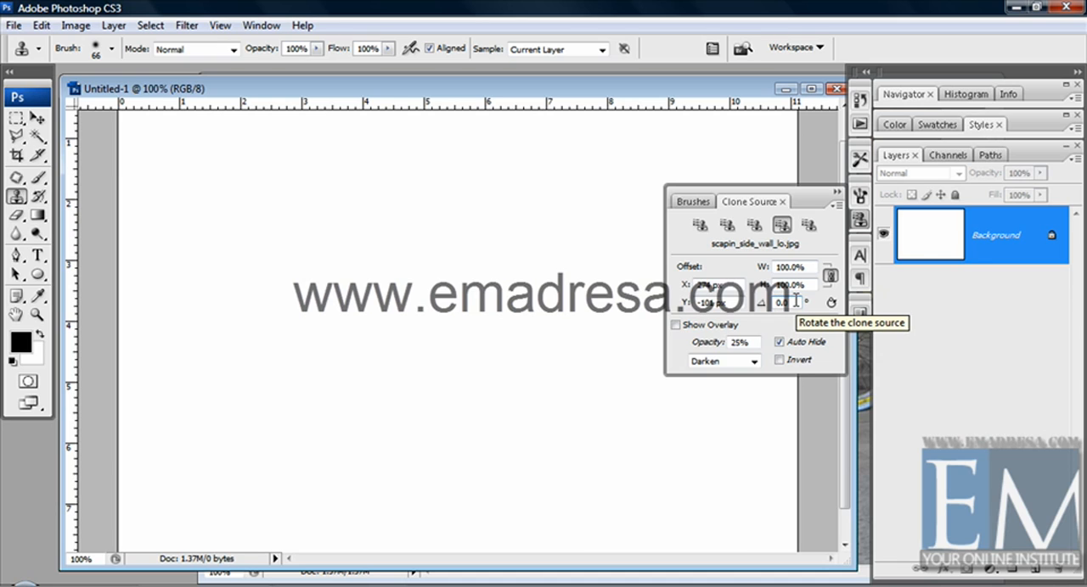
{"action": "left_click", "coordinate": [808, 228]}
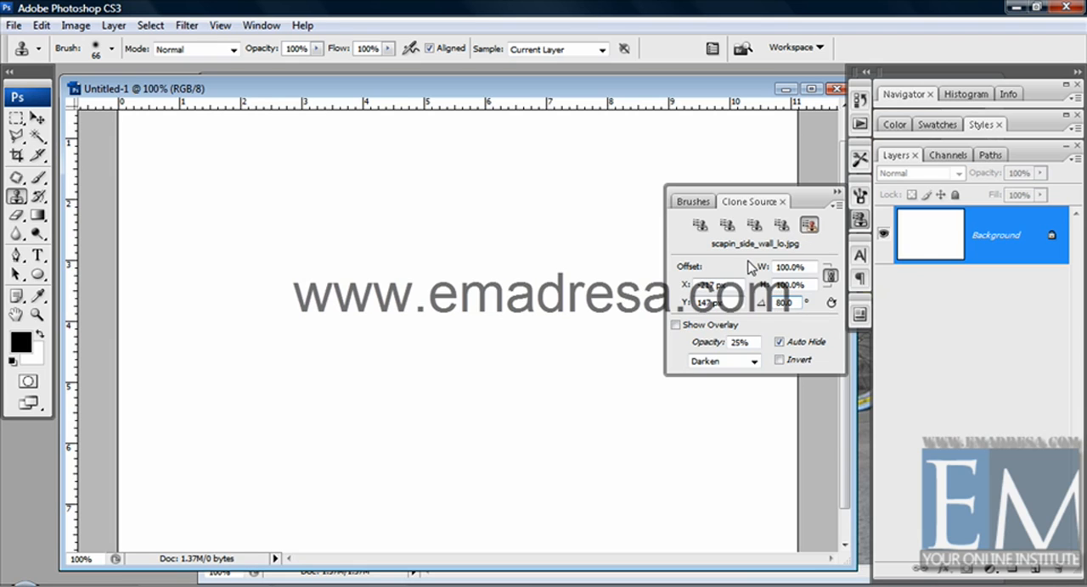
{"action": "mouse_move", "coordinate": [461, 311]}
{"action": "left_mouse_down"}
{"action": "mouse_move", "coordinate": [472, 316]}
{"action": "mouse_move", "coordinate": [424, 310]}
{"action": "mouse_move", "coordinate": [509, 323]}
{"action": "mouse_move", "coordinate": [425, 382]}
{"action": "mouse_move", "coordinate": [365, 340]}
{"action": "mouse_move", "coordinate": [441, 293]}
{"action": "mouse_move", "coordinate": [357, 306]}
{"action": "mouse_move", "coordinate": [373, 425]}
{"action": "mouse_move", "coordinate": [340, 365]}
{"action": "mouse_move", "coordinate": [338, 266]}
{"action": "mouse_move", "coordinate": [339, 357]}
{"action": "mouse_move", "coordinate": [365, 229]}
{"action": "mouse_move", "coordinate": [407, 203]}
{"action": "mouse_move", "coordinate": [476, 204]}
{"action": "left_mouse_up"}
{"action": "mouse_move", "coordinate": [355, 220]}
{"action": "left_mouse_down"}
{"action": "mouse_move", "coordinate": [302, 293]}
{"action": "mouse_move", "coordinate": [329, 316]}
{"action": "left_mouse_up"}
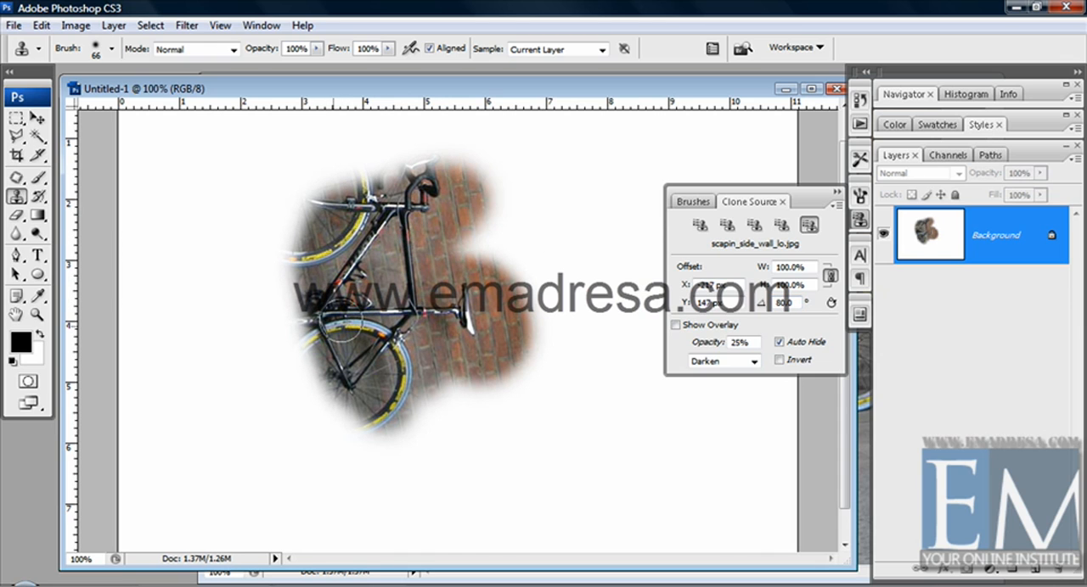
{"action": "key", "text": "ctrl+z"}
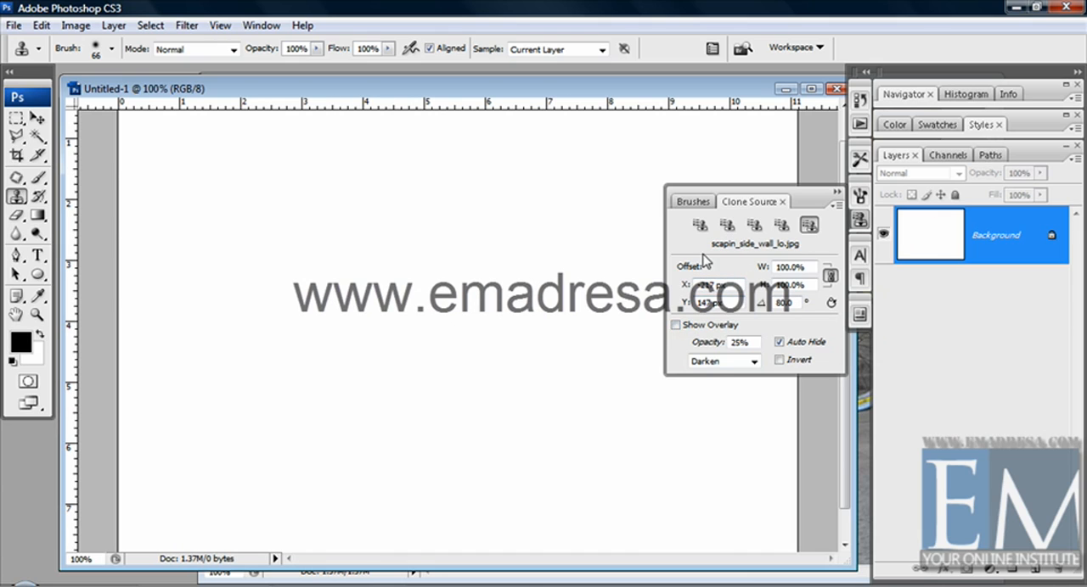
Turn on the overlay for the first clone source and paint the whole bicycle onto the blank canvas
{"action": "left_click", "coordinate": [699, 226]}
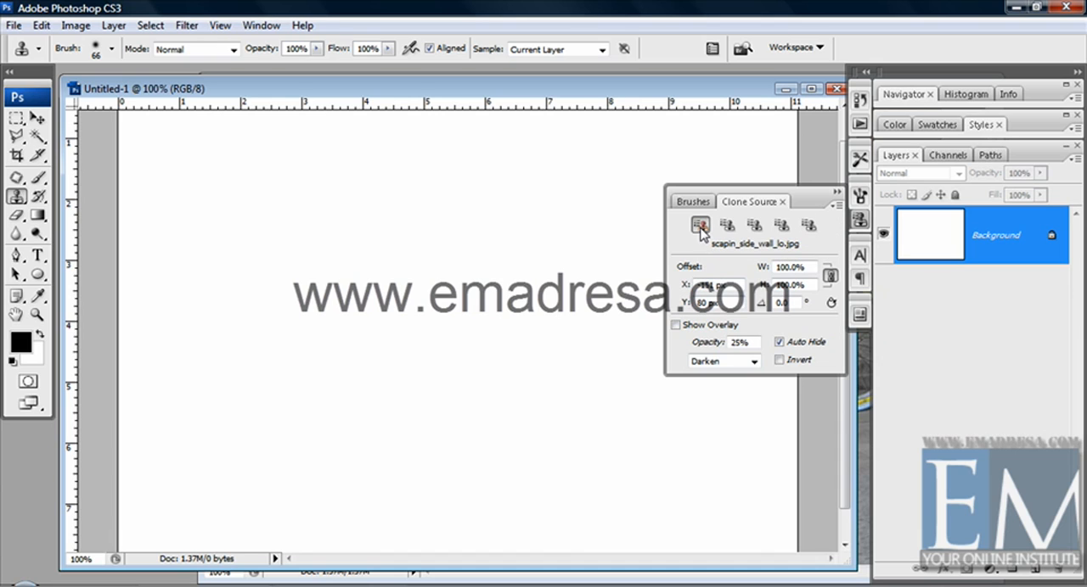
{"action": "left_click", "coordinate": [675, 326]}
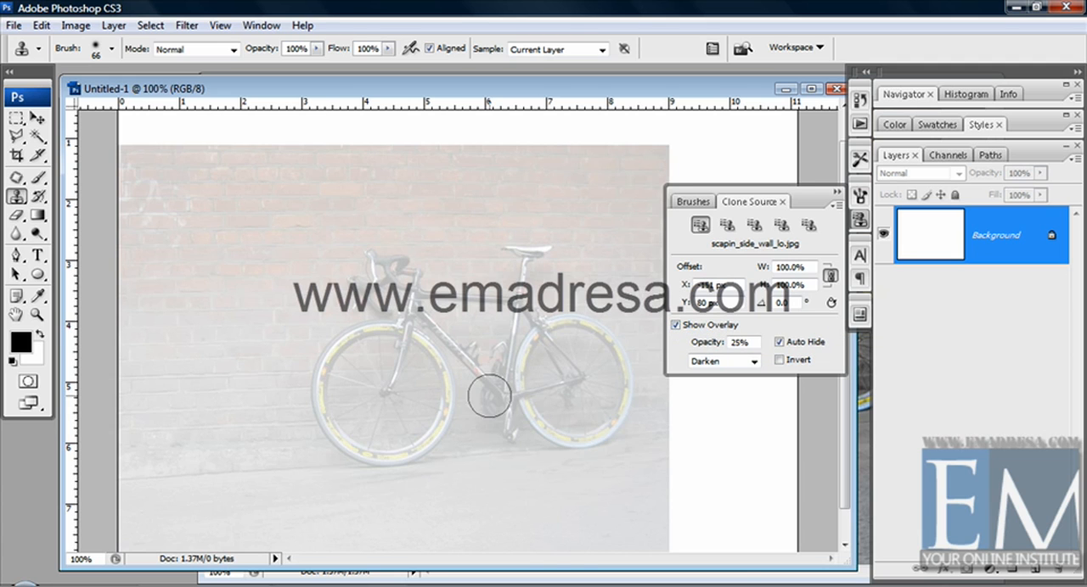
{"action": "mouse_move", "coordinate": [485, 388]}
{"action": "left_mouse_down"}
{"action": "mouse_move", "coordinate": [505, 386]}
{"action": "mouse_move", "coordinate": [519, 280]}
{"action": "mouse_move", "coordinate": [476, 397]}
{"action": "mouse_move", "coordinate": [440, 376]}
{"action": "mouse_move", "coordinate": [448, 381]}
{"action": "mouse_move", "coordinate": [395, 306]}
{"action": "left_mouse_up"}
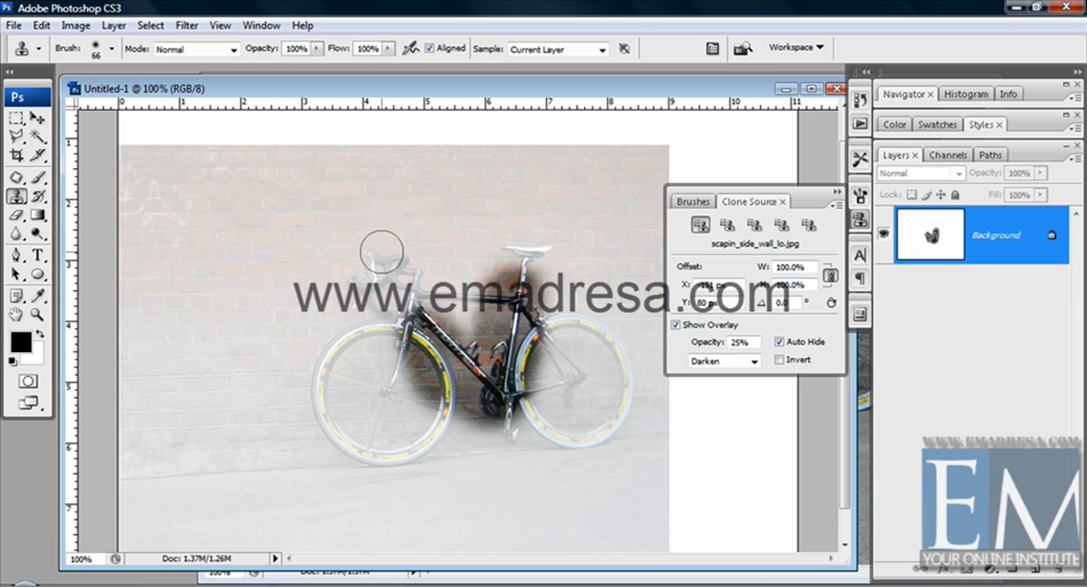
{"action": "mouse_move", "coordinate": [382, 254]}
{"action": "left_mouse_down"}
{"action": "mouse_move", "coordinate": [374, 306]}
{"action": "mouse_move", "coordinate": [458, 299]}
{"action": "mouse_move", "coordinate": [510, 284]}
{"action": "mouse_move", "coordinate": [531, 263]}
{"action": "mouse_move", "coordinate": [594, 373]}
{"action": "mouse_move", "coordinate": [636, 356]}
{"action": "mouse_move", "coordinate": [539, 378]}
{"action": "mouse_move", "coordinate": [590, 428]}
{"action": "mouse_move", "coordinate": [611, 369]}
{"action": "mouse_move", "coordinate": [546, 414]}
{"action": "mouse_move", "coordinate": [491, 424]}
{"action": "mouse_move", "coordinate": [450, 336]}
{"action": "mouse_move", "coordinate": [350, 355]}
{"action": "mouse_move", "coordinate": [342, 415]}
{"action": "mouse_move", "coordinate": [310, 388]}
{"action": "mouse_move", "coordinate": [352, 374]}
{"action": "mouse_move", "coordinate": [409, 441]}
{"action": "mouse_move", "coordinate": [399, 376]}
{"action": "mouse_move", "coordinate": [386, 398]}
{"action": "left_mouse_up"}
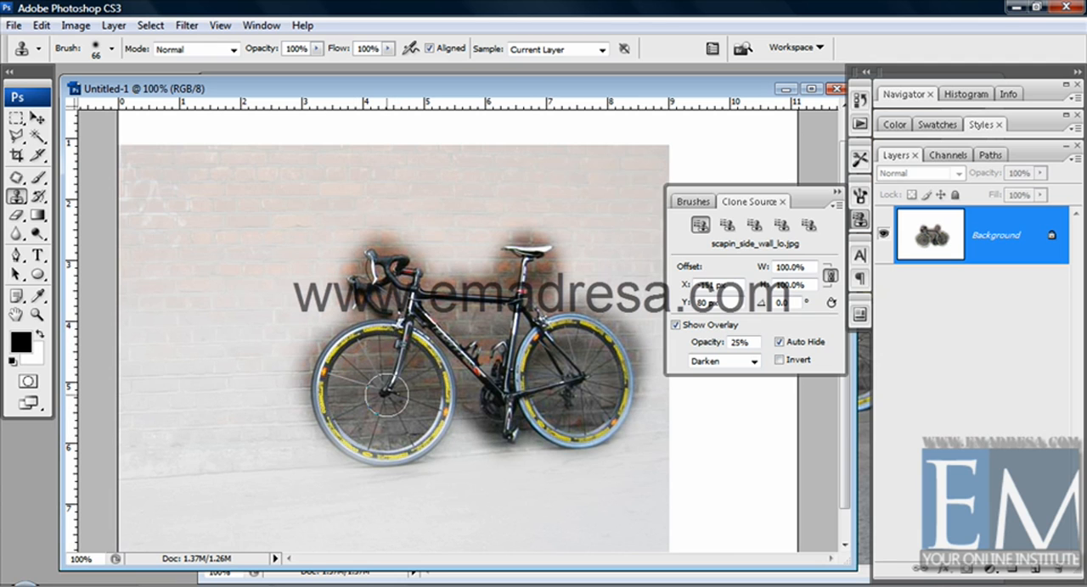